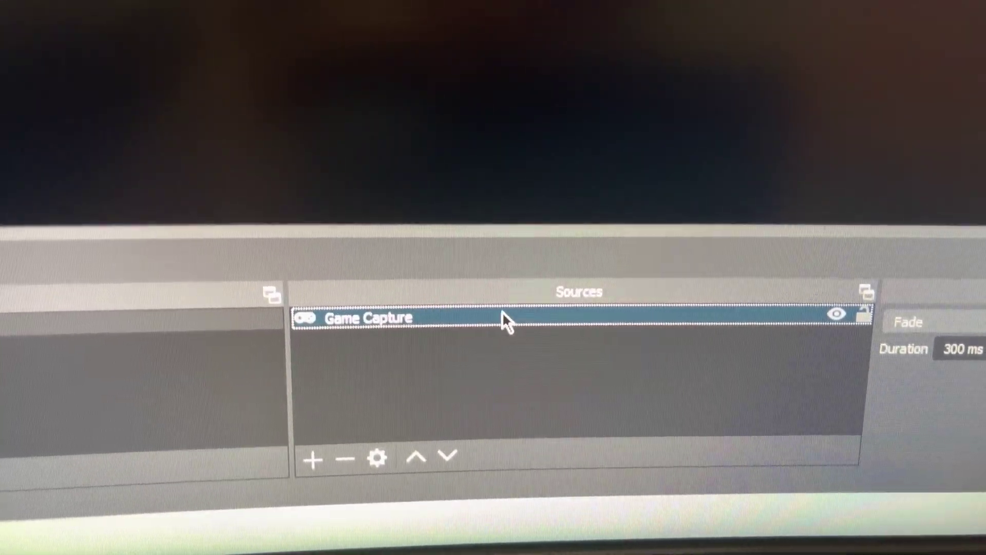
Replace the Game Capture source with a Video Capture Device set to Game Capture HD60 S+.
right_click(501, 309)
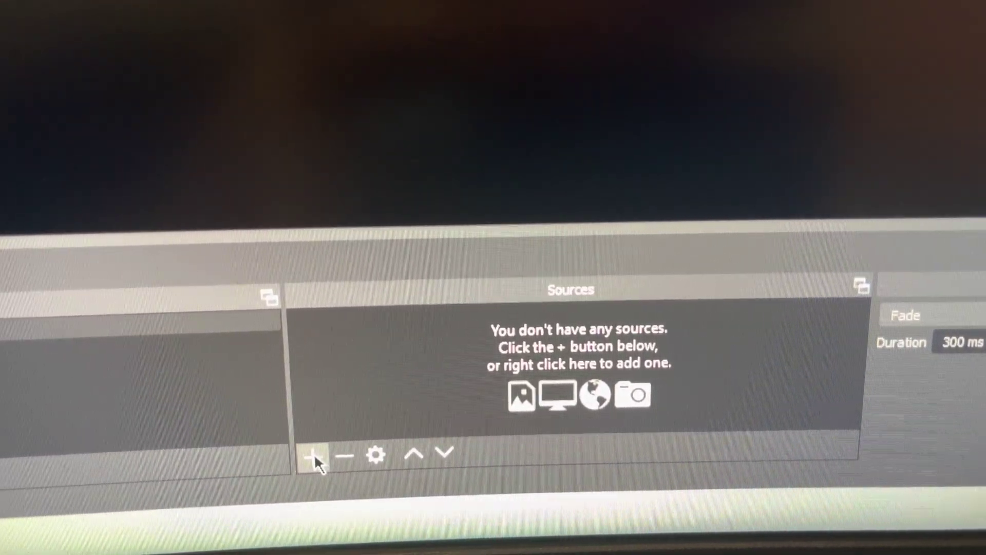
click(267, 479)
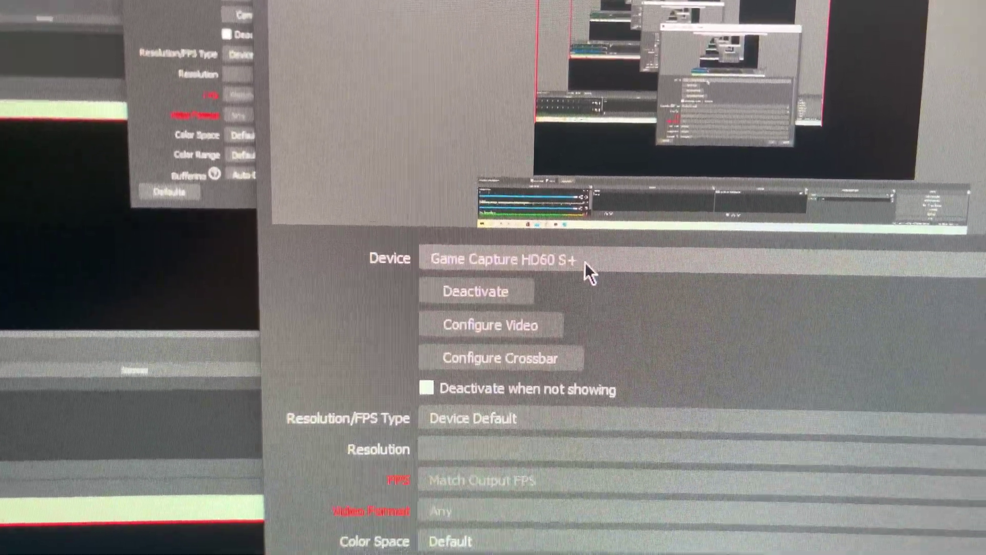
click(584, 262)
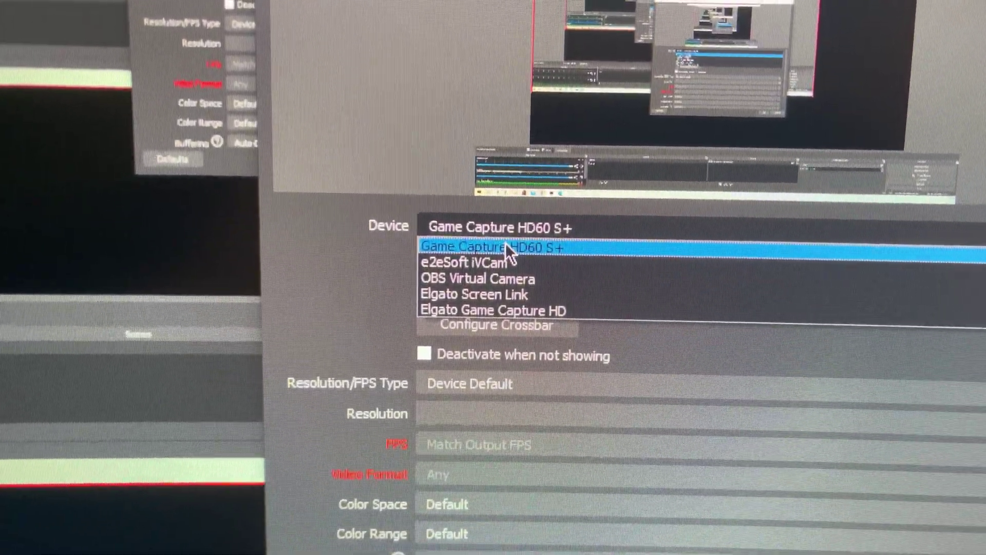
click(506, 245)
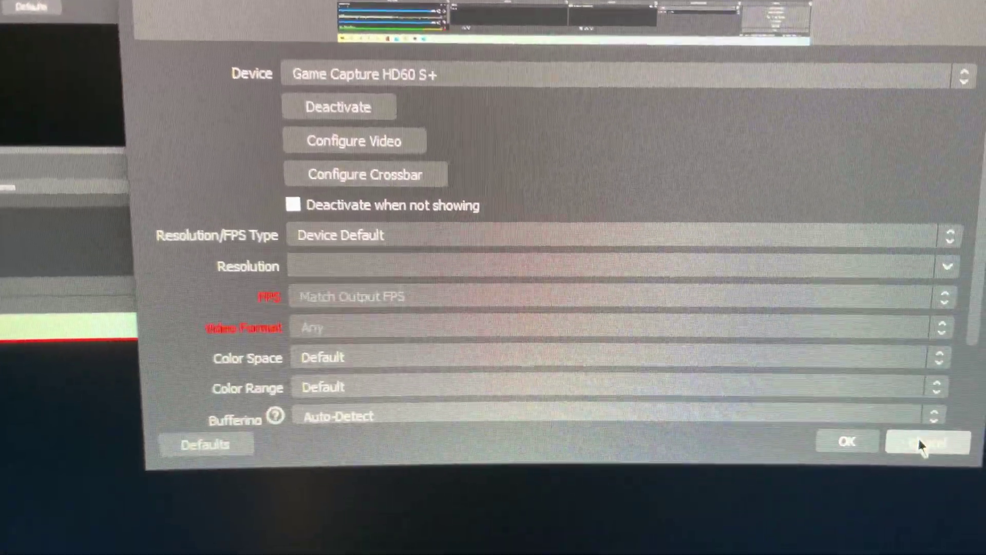
Confirm the HD60 S+ source, fit it to the canvas, and move OBS to the left monitor.
click(848, 441)
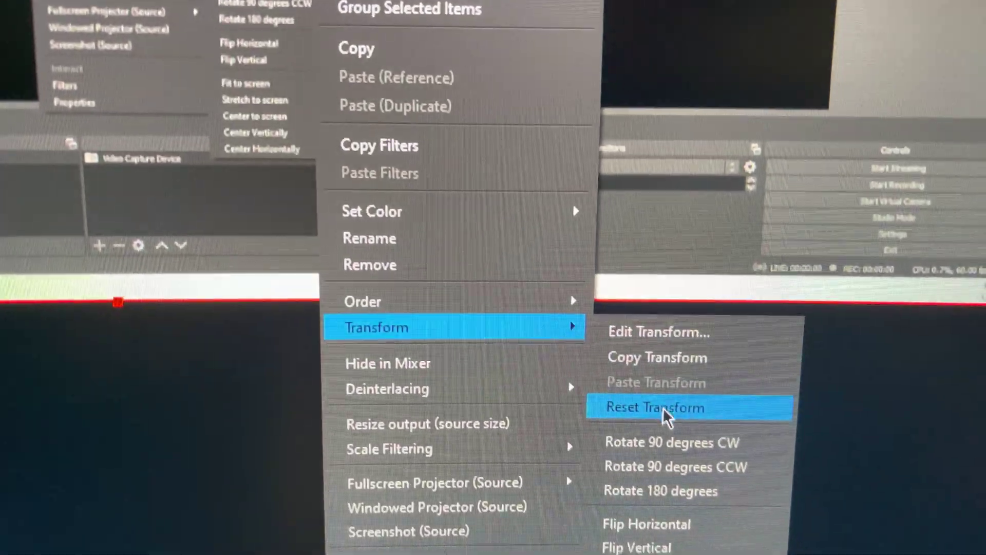
mouse_move(432, 222)
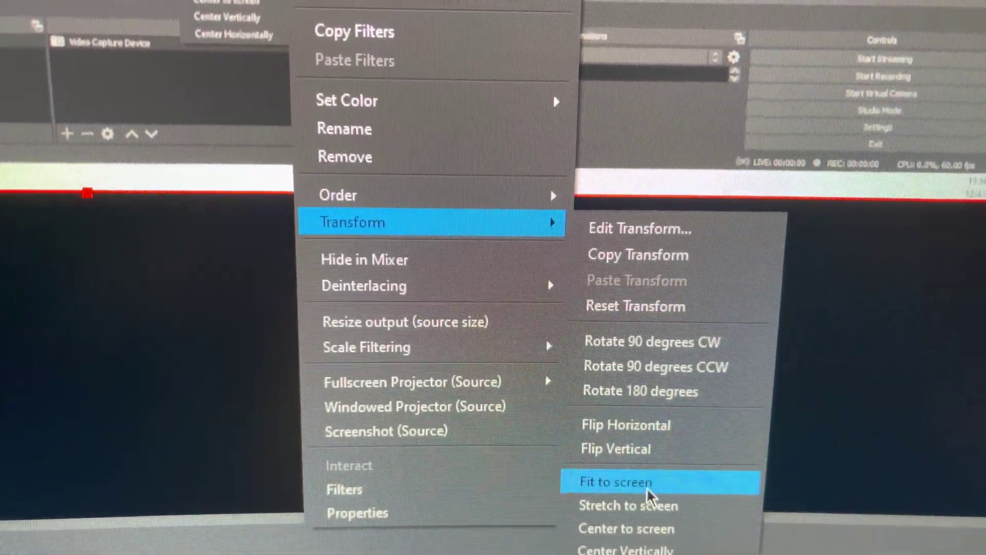
click(650, 478)
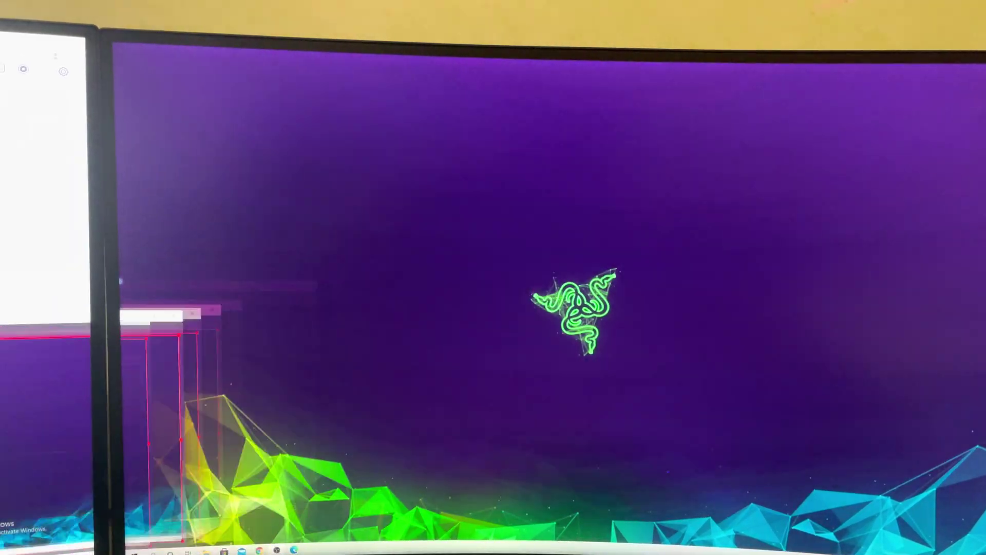
drag(518, 146, 30, 154)
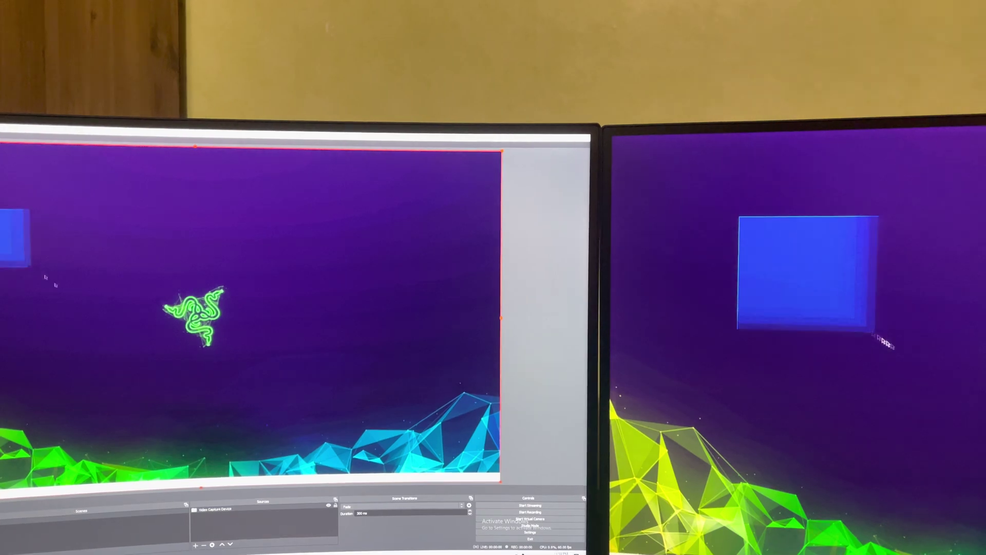
drag(793, 262, 801, 266)
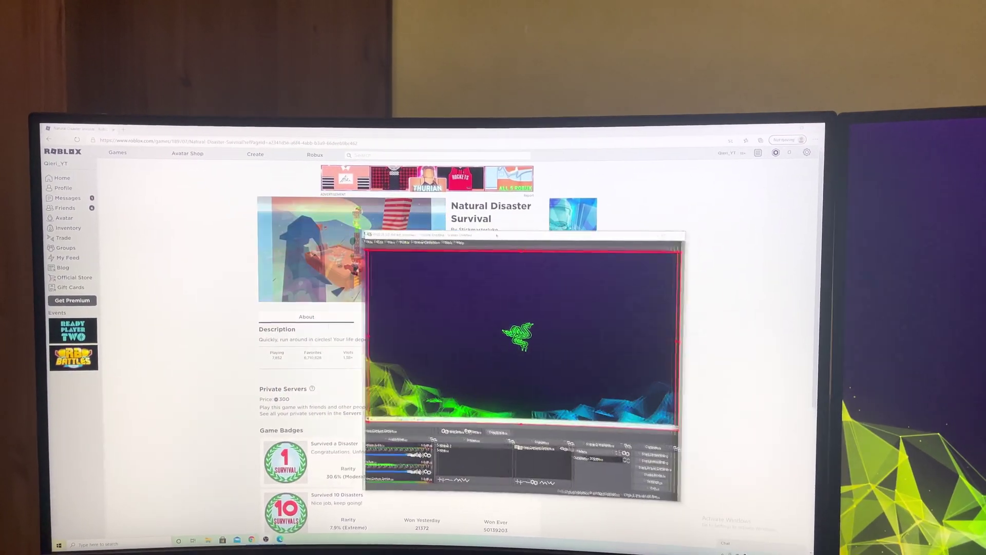
Shift the OBS window onto the right monitor with Win+Shift+arrows and maximise it.
key(super+shift+Right)
key(super+shift+Left)
key(super+shift+Right)
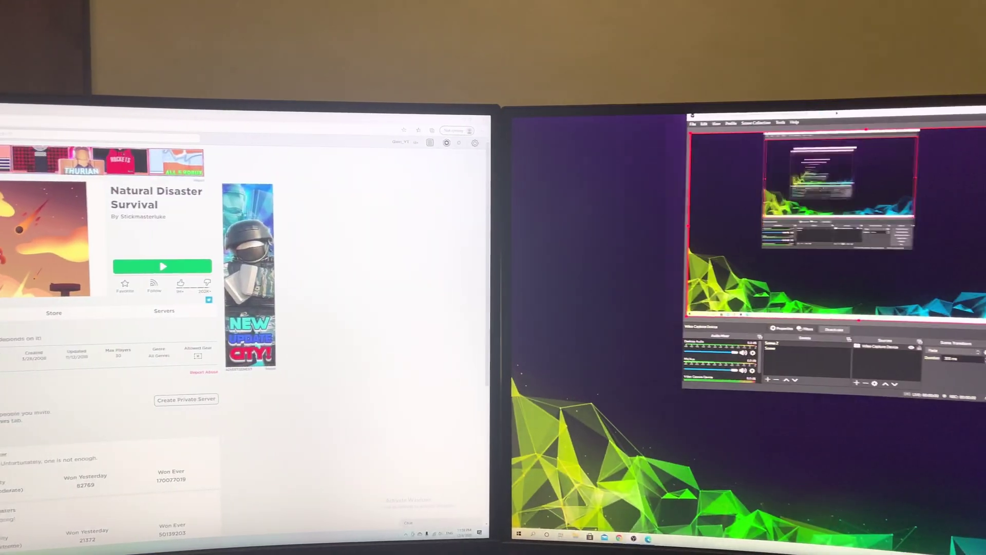
key(super+Up)
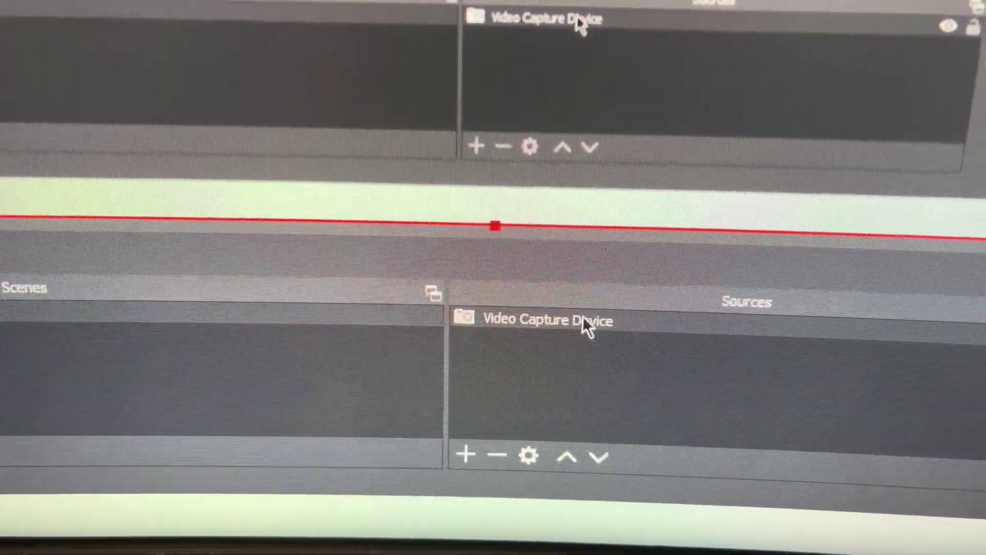
Remove the Video Capture Device source and add a new Game Capture source.
right_click(584, 323)
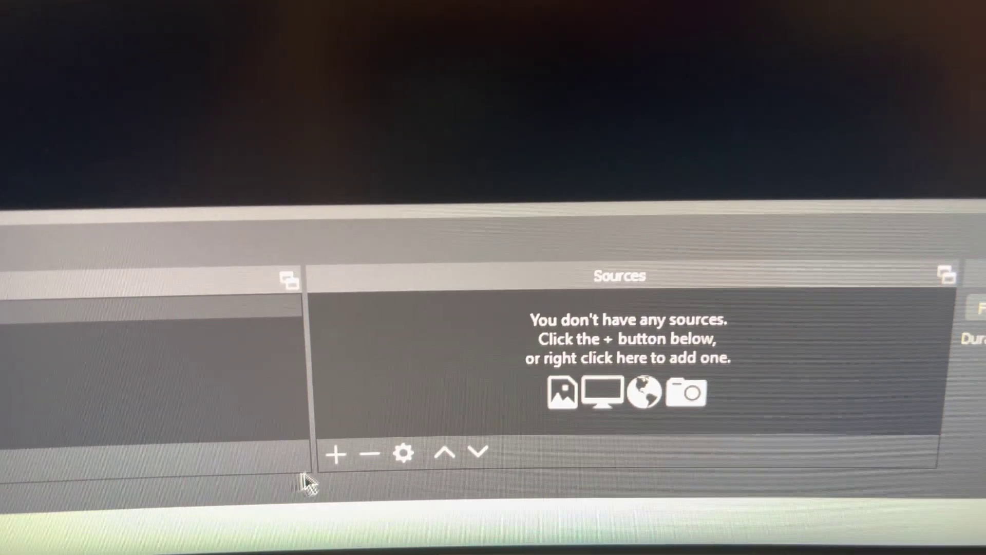
click(295, 490)
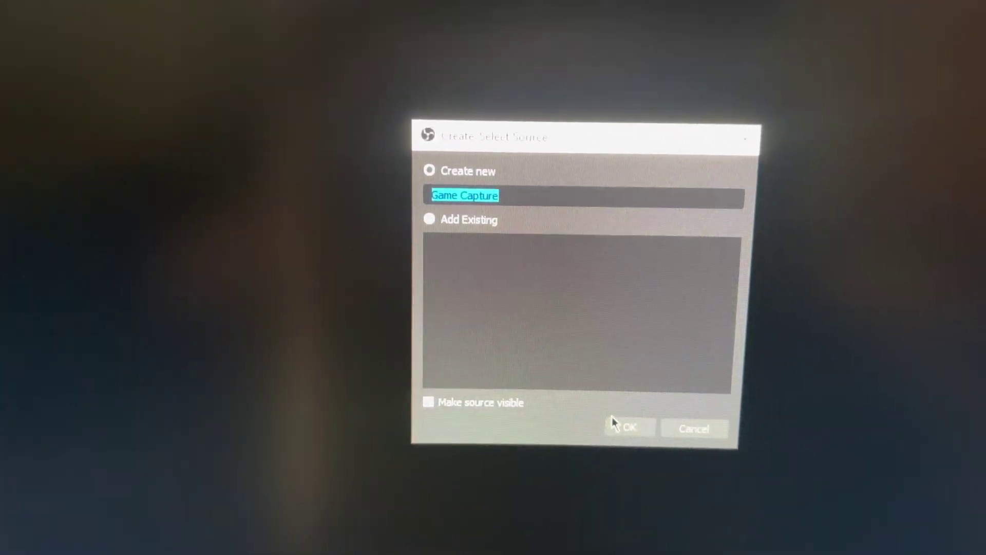
click(620, 424)
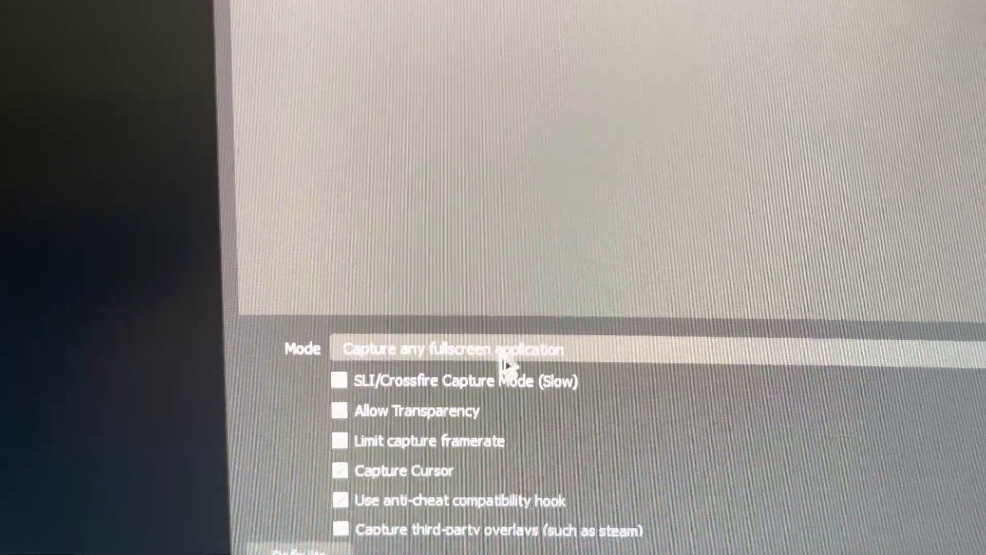
Set the Game Capture mode to 'Capture any fullscreen application'.
click(495, 355)
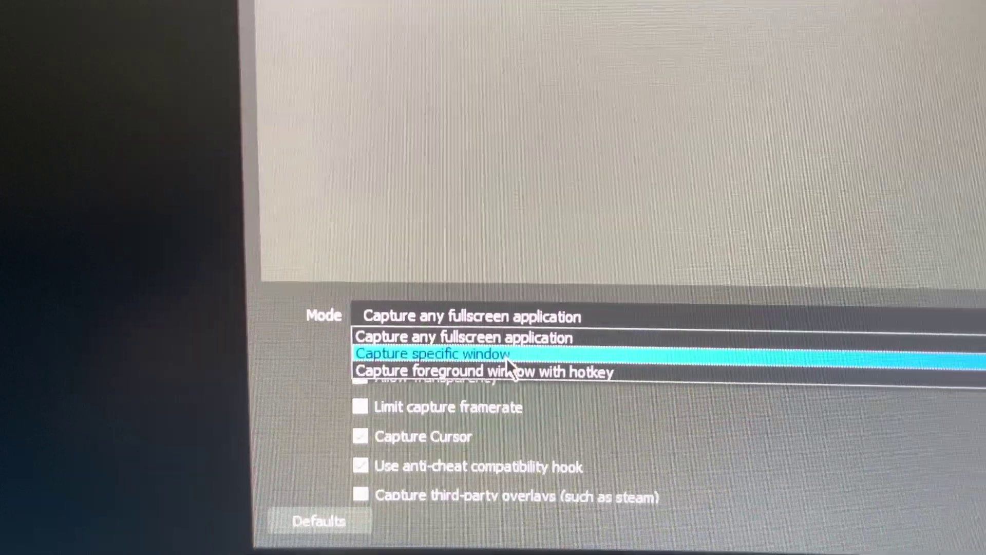
click(515, 356)
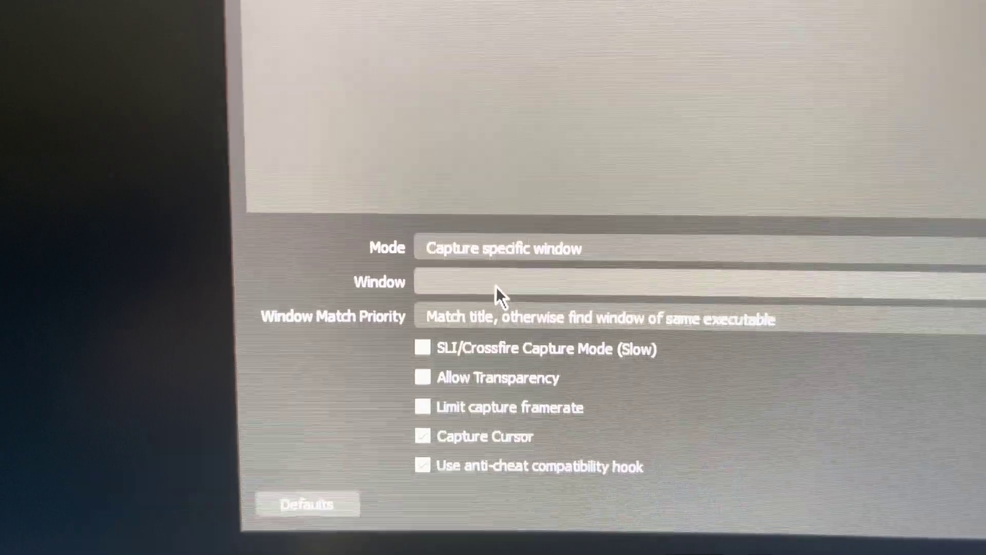
click(427, 281)
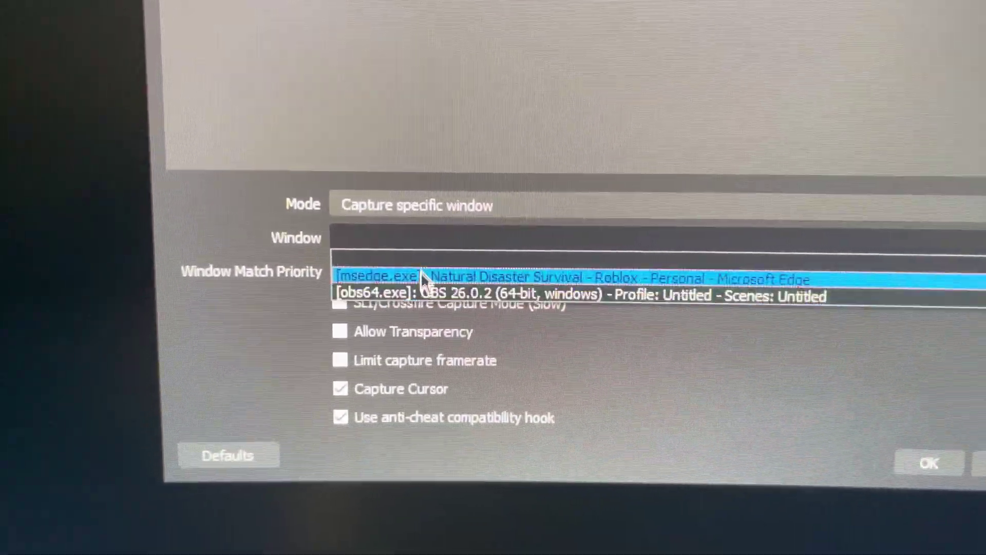
click(583, 286)
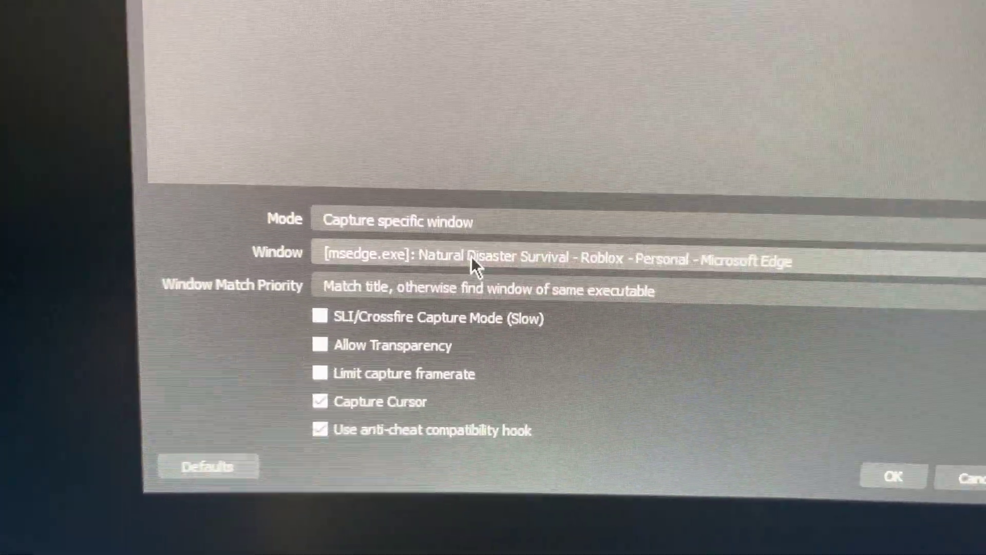
click(480, 227)
click(500, 202)
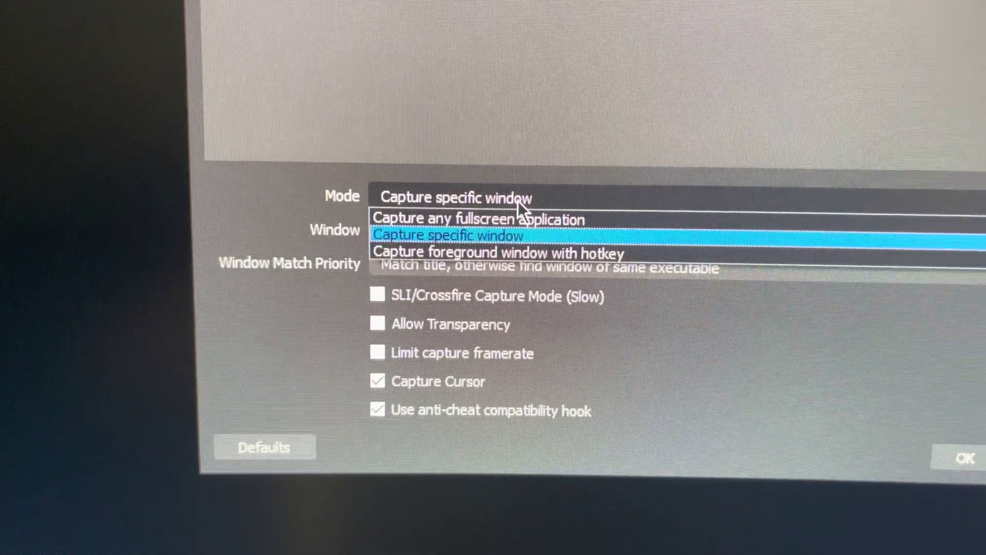
click(480, 222)
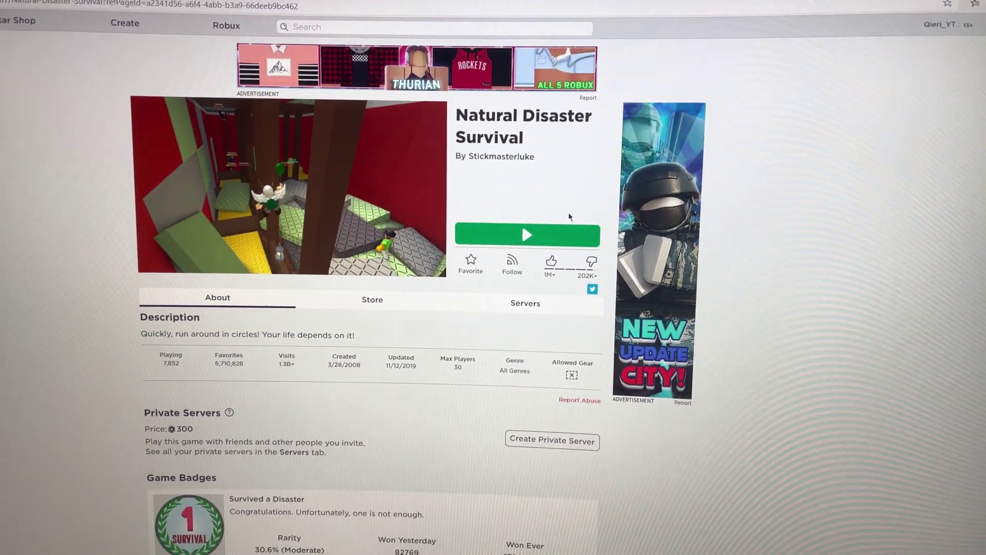
Play Natural Disaster Survival and let Edge open Roblox.
click(542, 218)
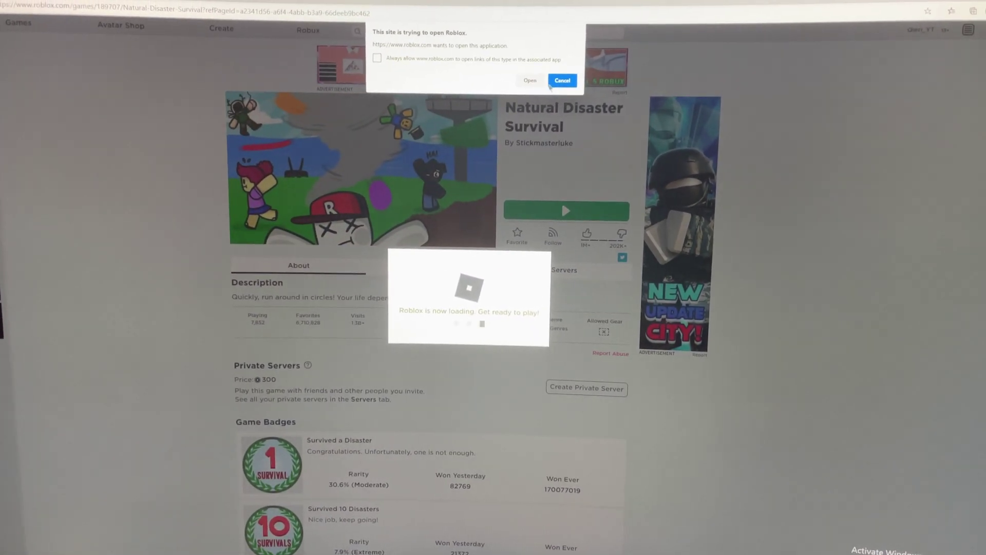
click(536, 84)
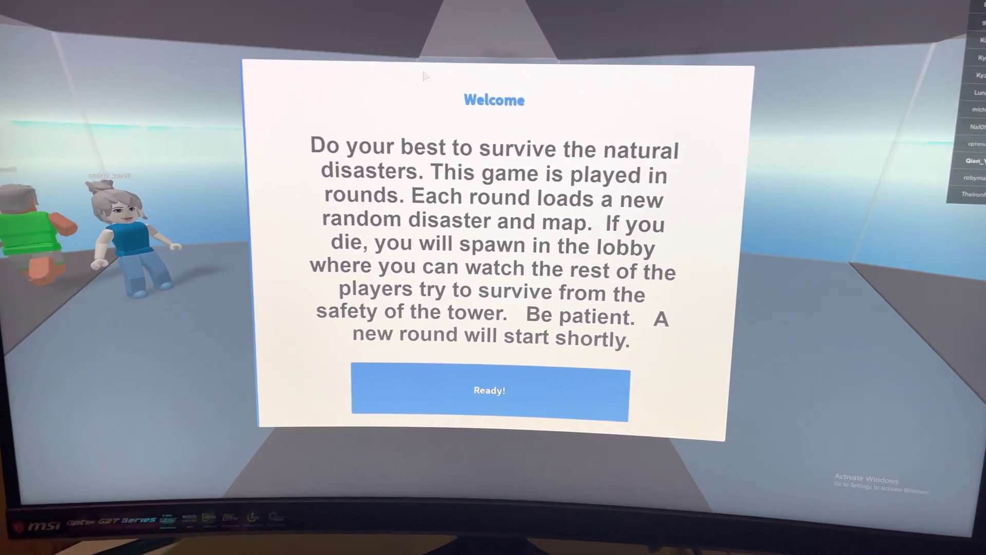
Dismiss the Ready! welcome message and show Roblox's Settings tab via the Esc menu.
click(463, 378)
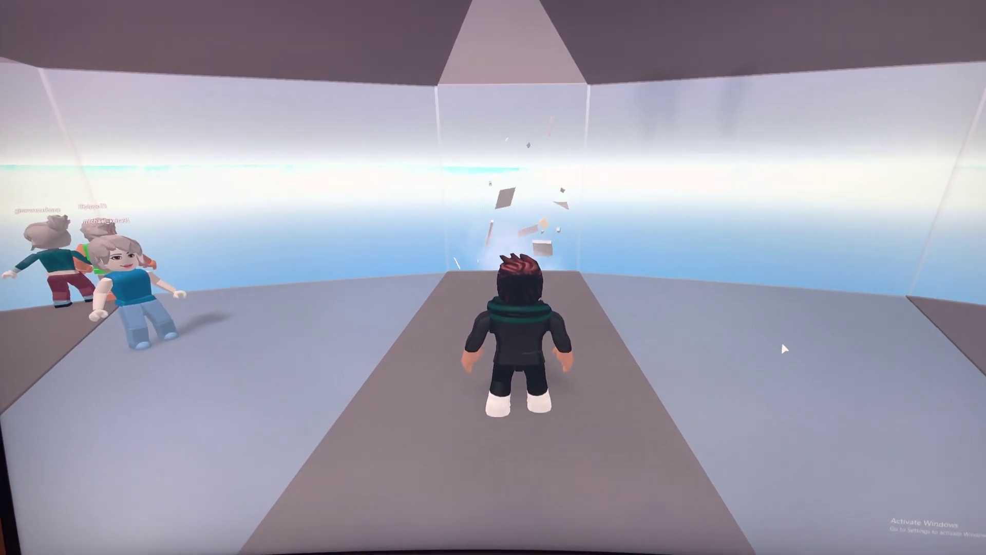
key(Escape)
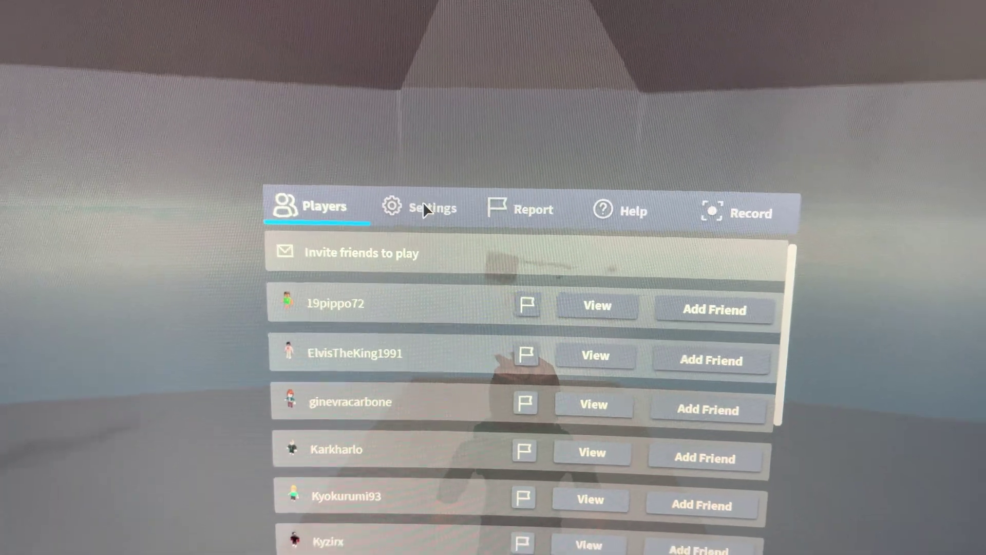
click(423, 207)
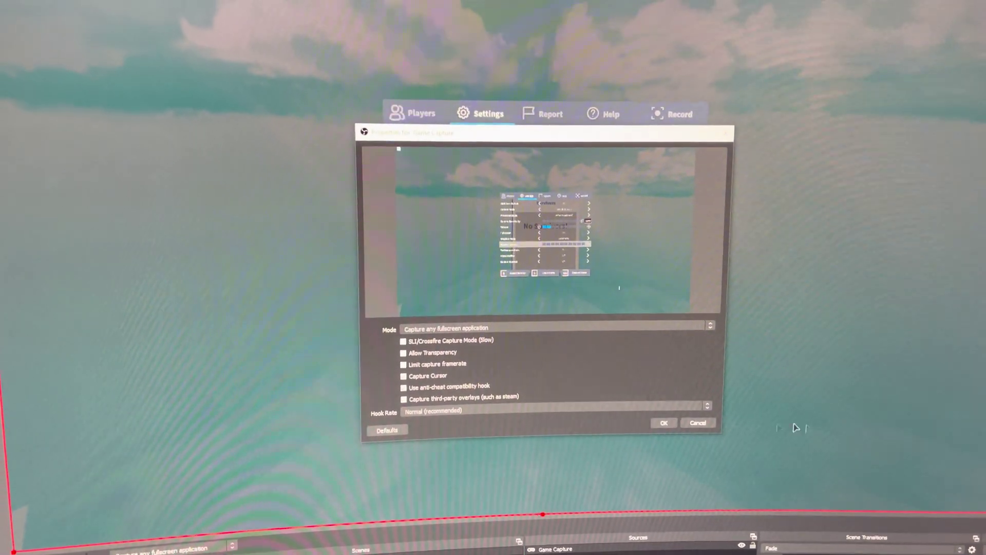
Accept the Game Capture properties with OK so the fullscreen Roblox game appears in the preview.
click(661, 430)
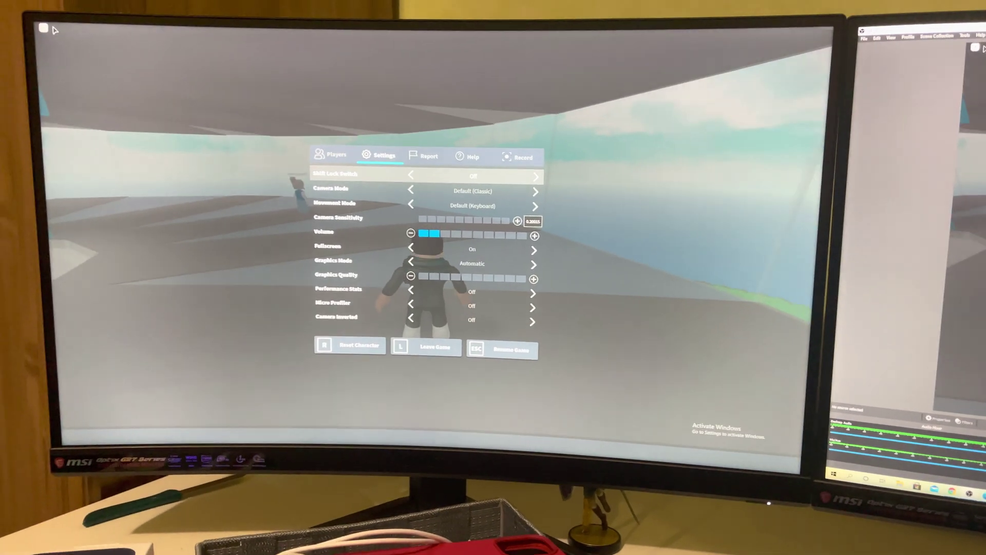
Exit the Roblox settings menu with Esc, returning to the avatar on the map.
key(Escape)
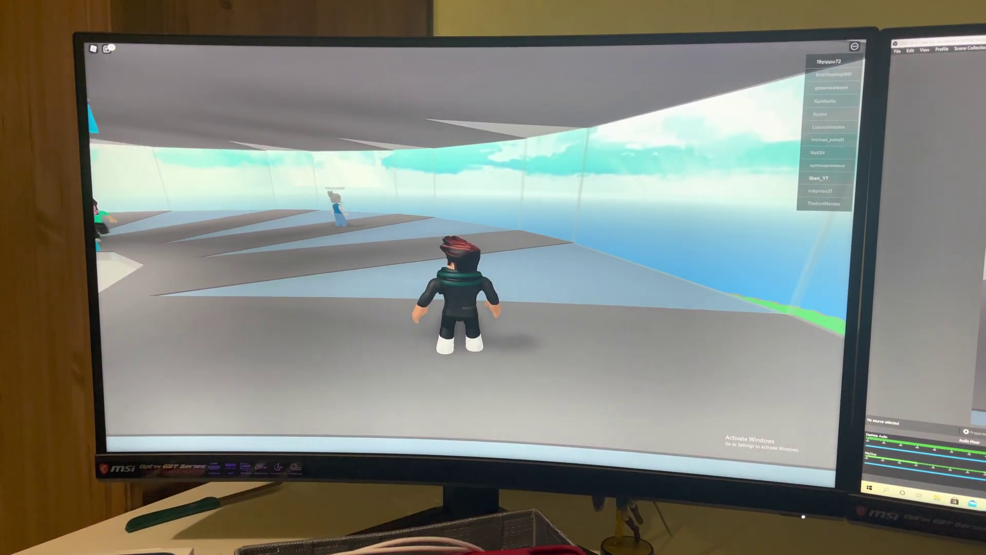